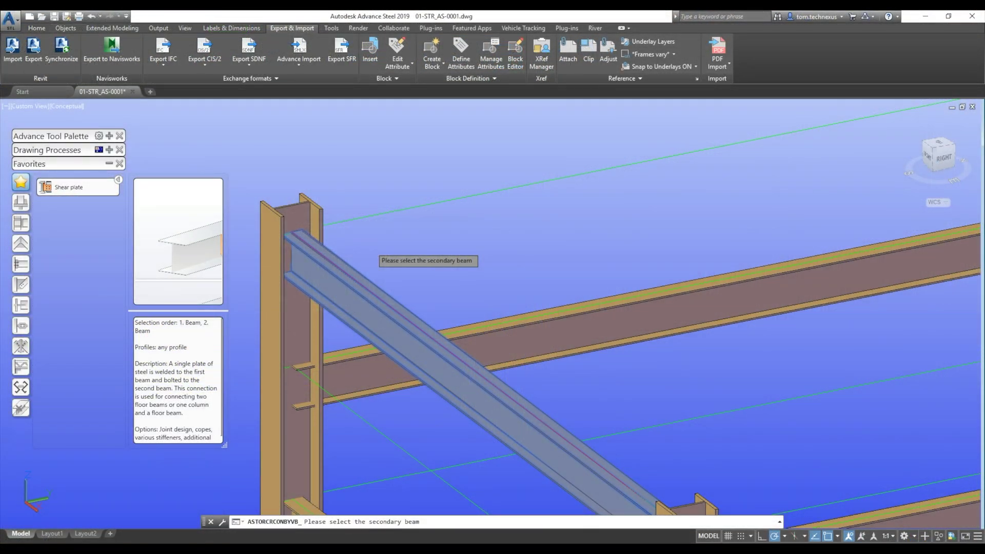
Pick the sloping beam as the secondary beam to create the shear plate connection at the column
click(370, 298)
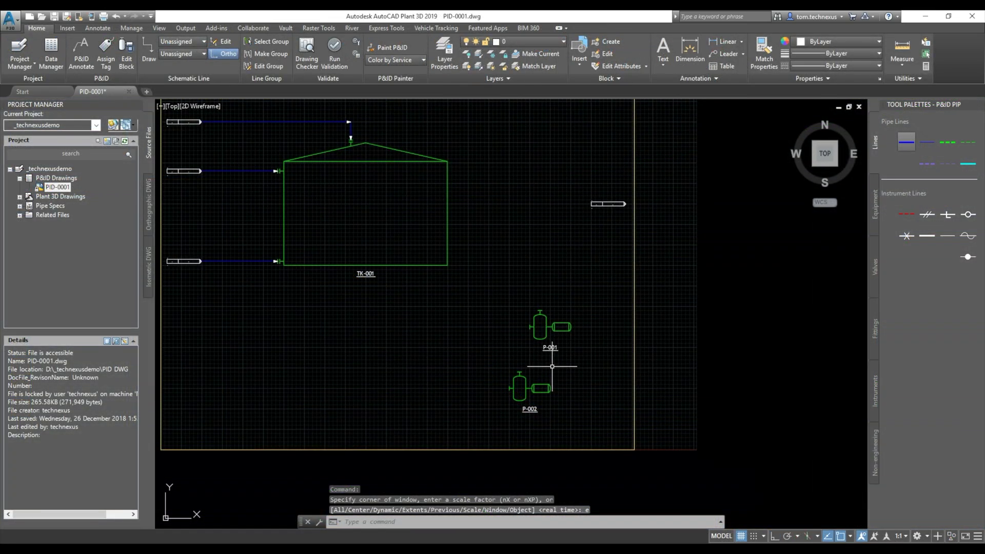
scroll(559, 339, up, 2)
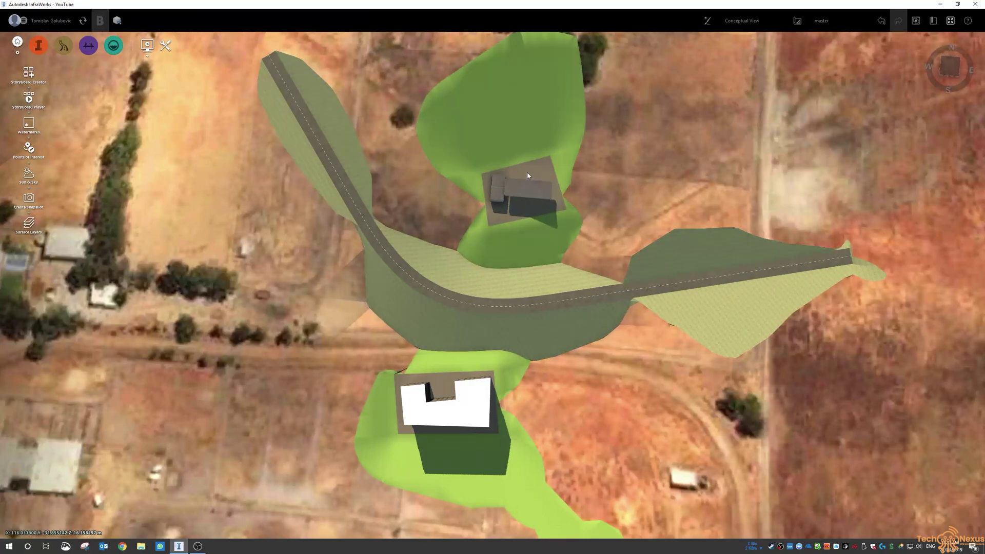
Examine the component road, the petrol station and the white-roofed building from close-up, oblique and overhead views
scroll(528, 173, up, 3)
drag(553, 302, 470, 144)
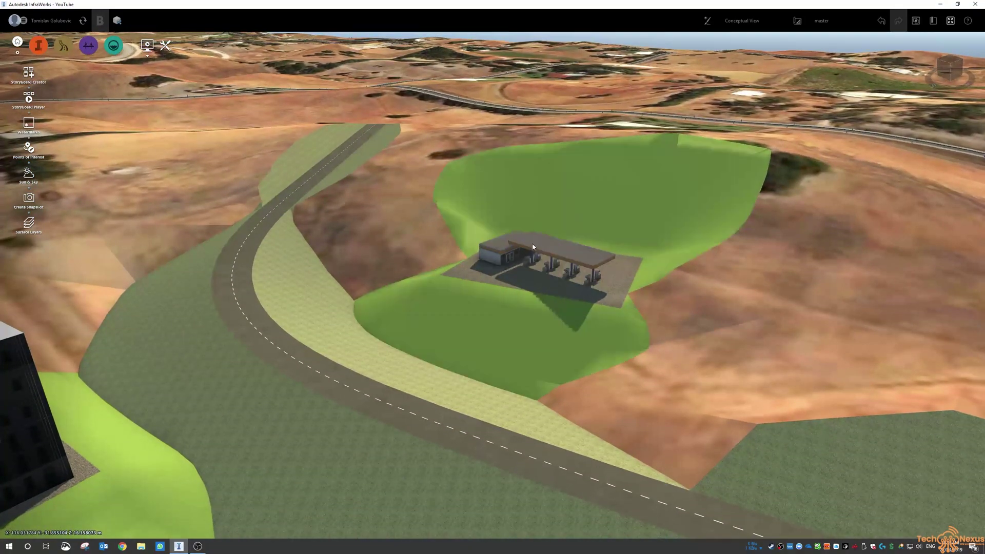
scroll(559, 261, up, 3)
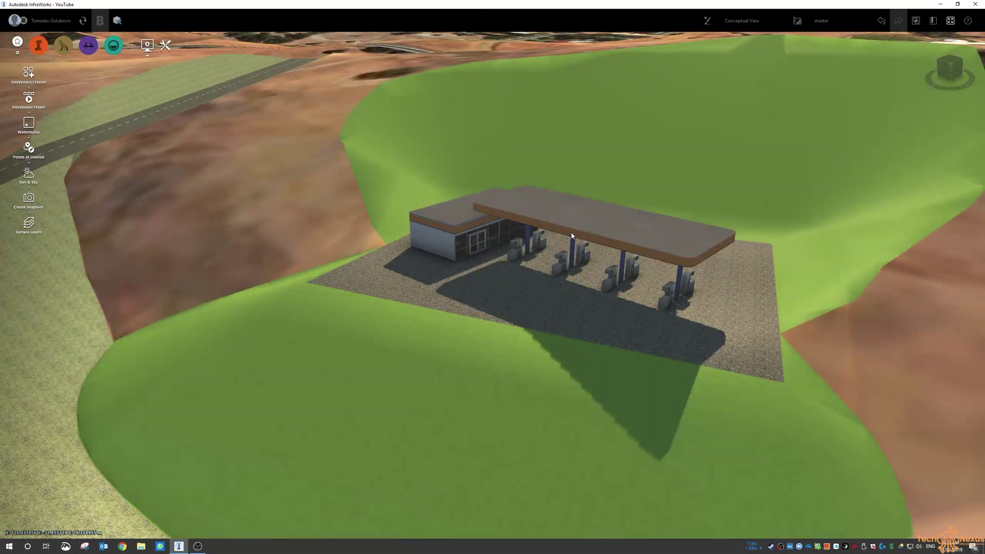
scroll(605, 170, down, 4)
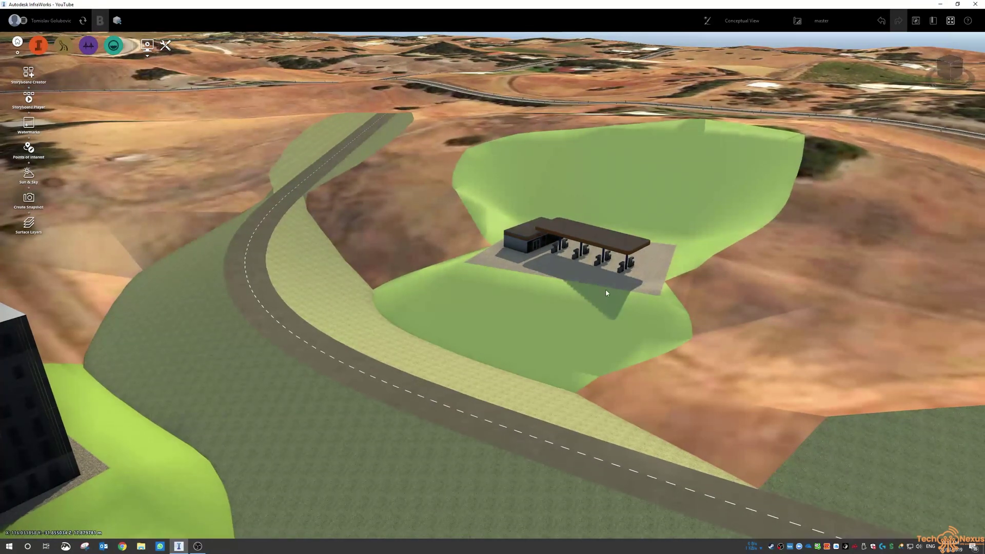
drag(607, 291, 633, 395)
middle_drag(632, 392, 462, 195)
click(34, 51)
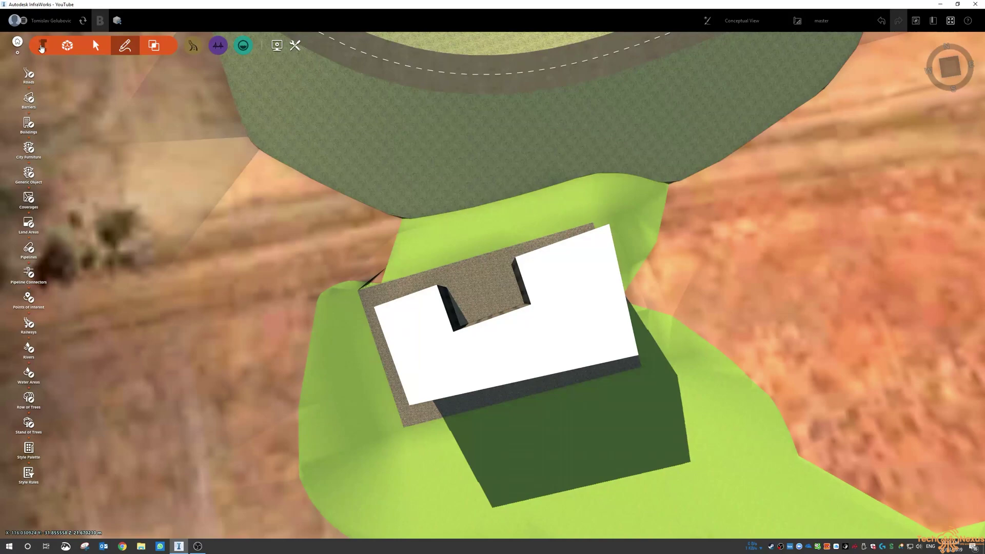
click(43, 45)
scroll(380, 311, down, 10)
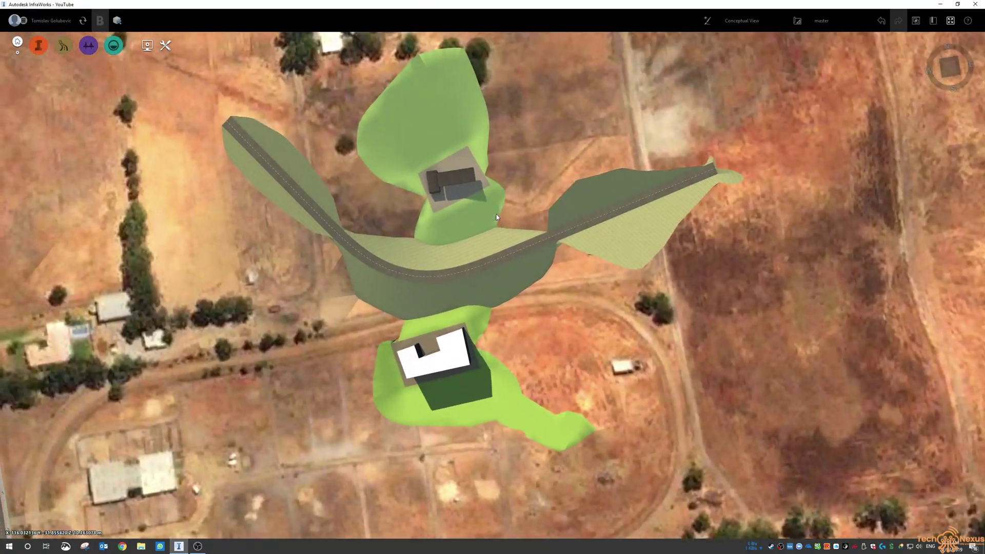
mouse_move(497, 217)
mouse_down()
mouse_move(511, 270)
mouse_move(501, 273)
mouse_up()
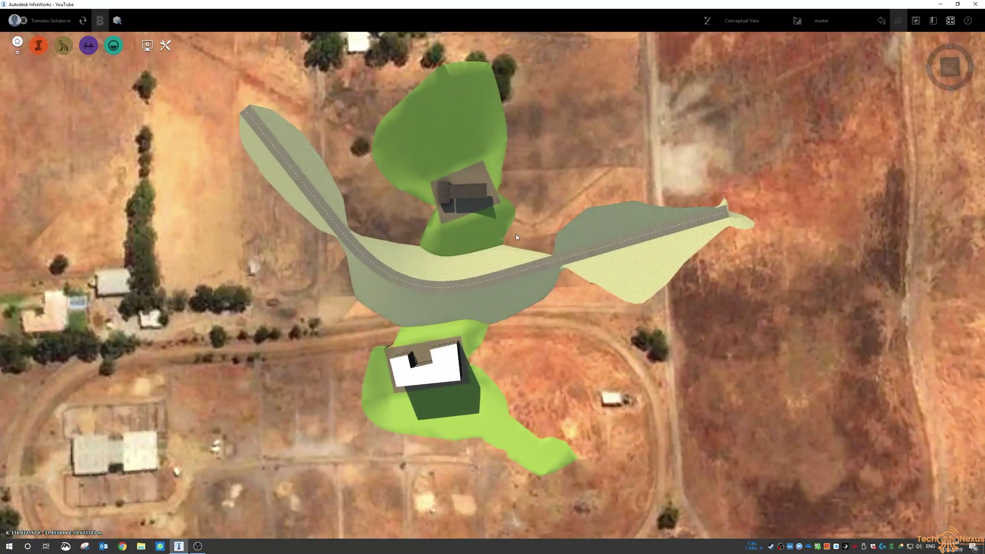
scroll(513, 205, up, 1)
scroll(512, 205, up, 1)
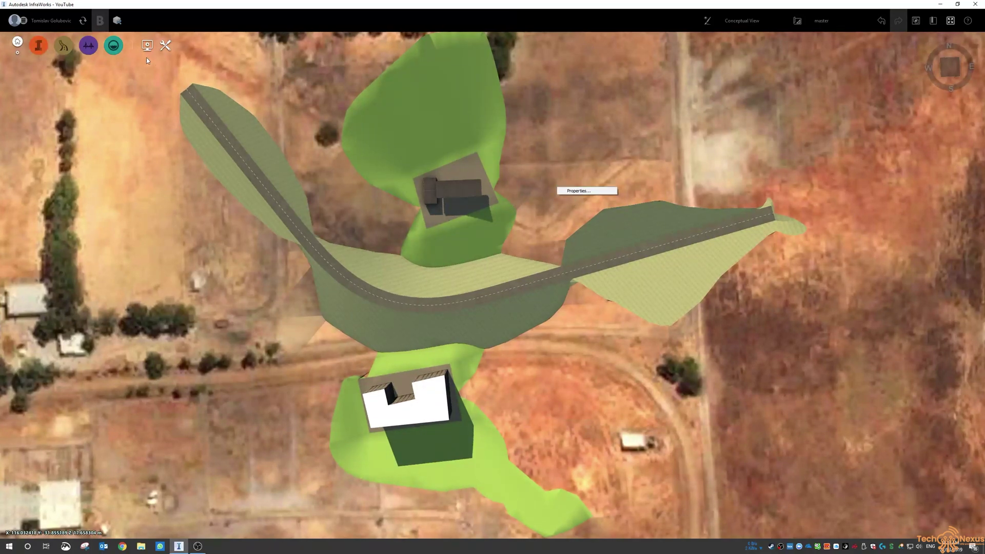
Show the presentation tools and open the Storyboard Creator
click(138, 93)
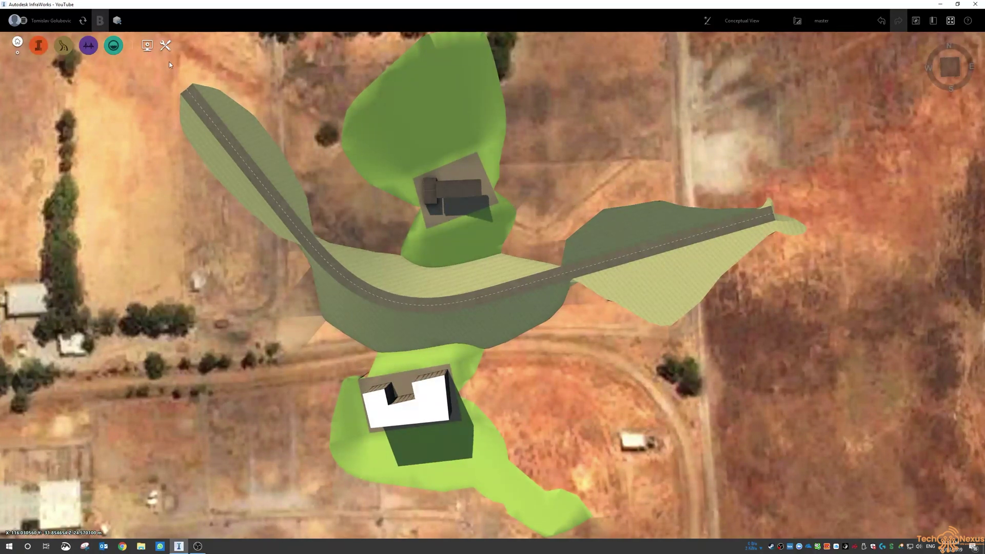
click(147, 46)
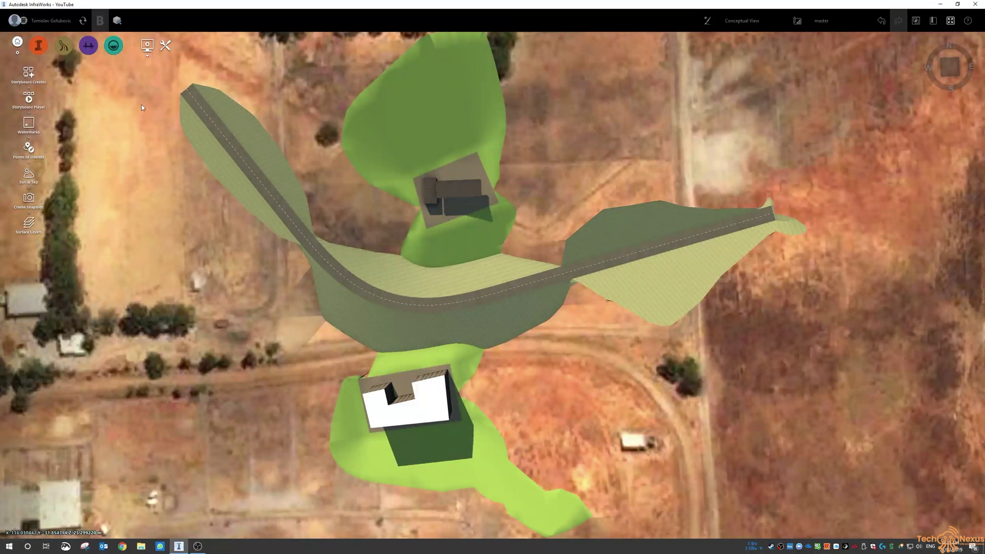
click(29, 77)
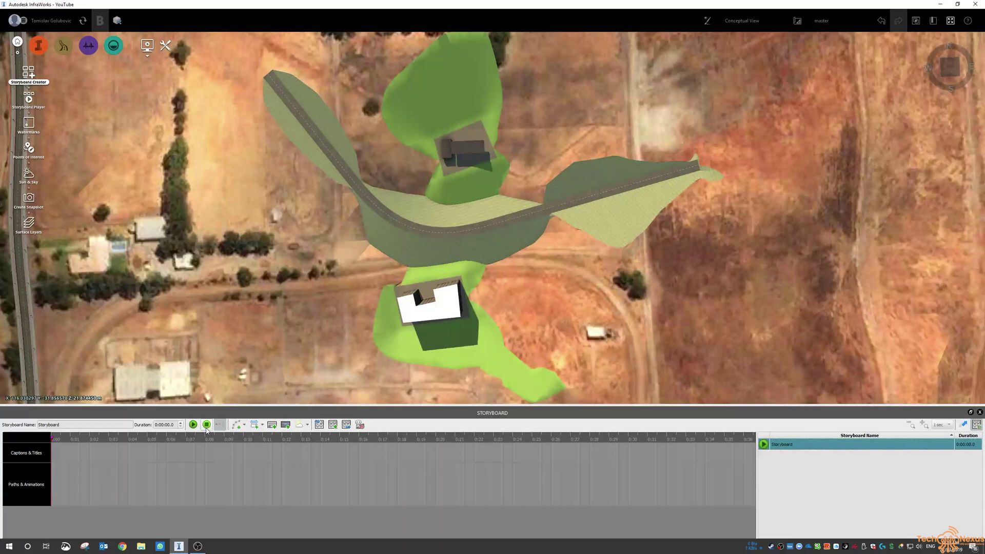
Start a camera path from the curved component road and preview it with the default offsets
click(244, 426)
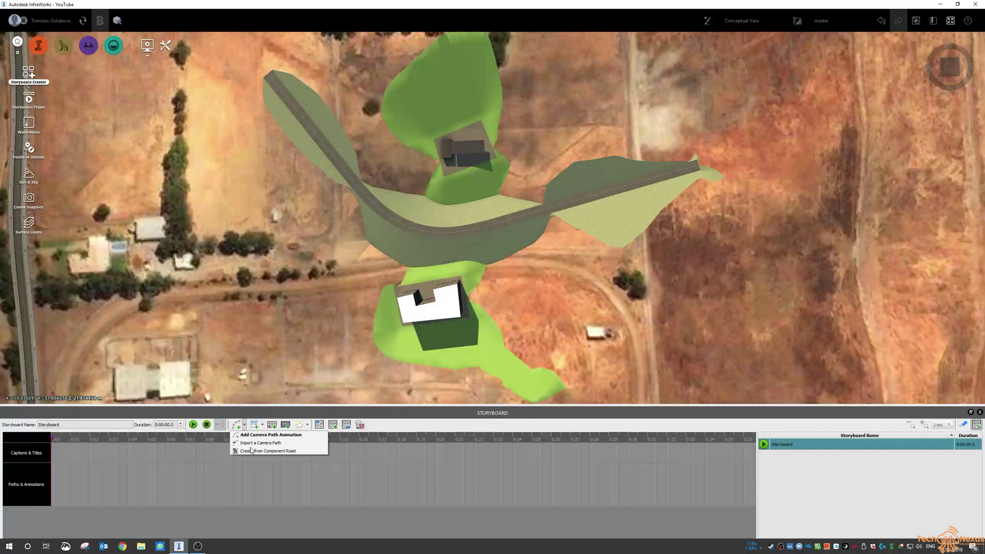
click(255, 434)
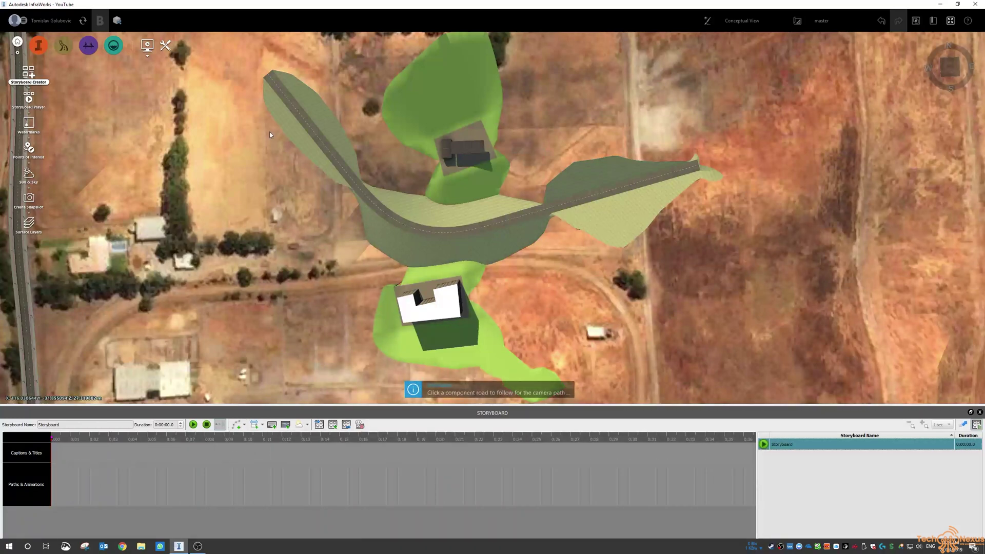
click(289, 102)
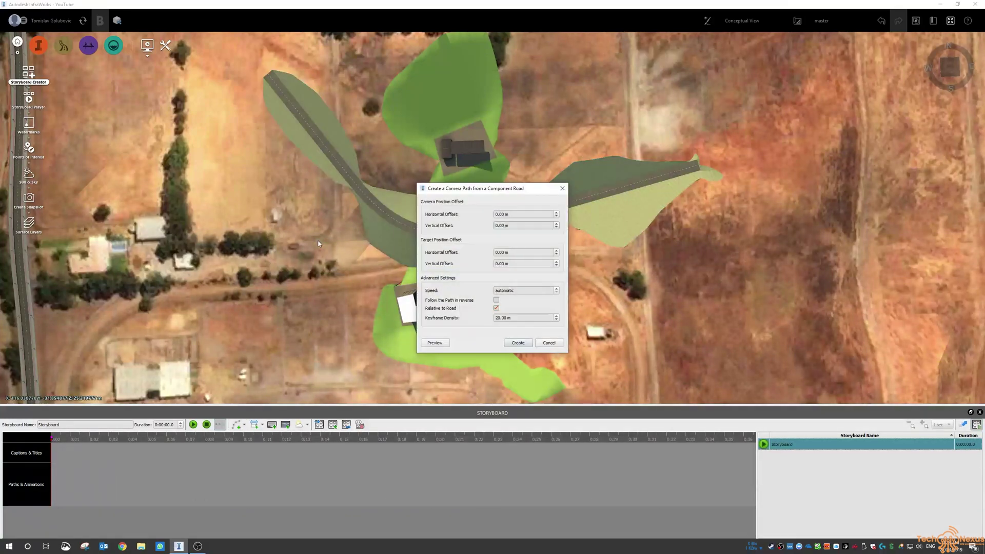
drag(475, 191, 704, 197)
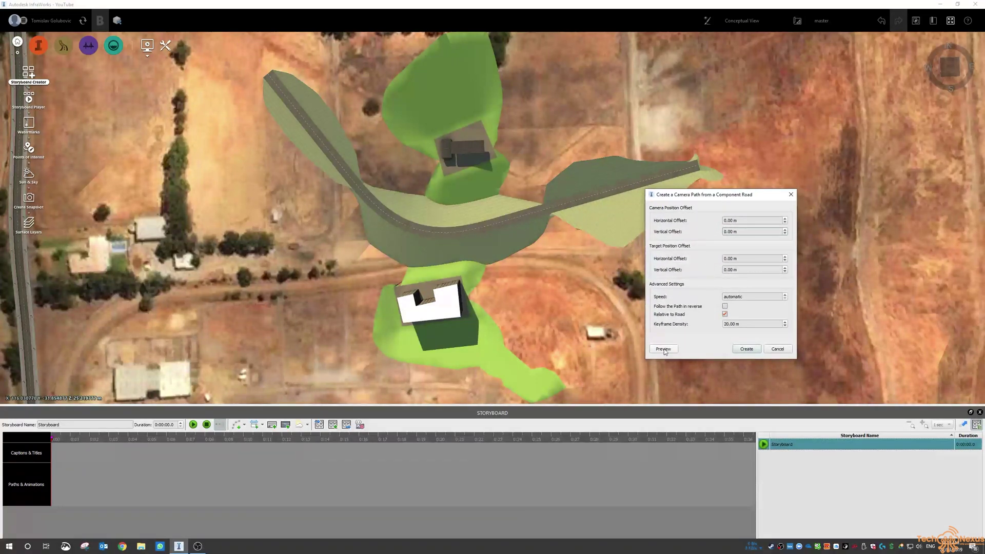
click(663, 349)
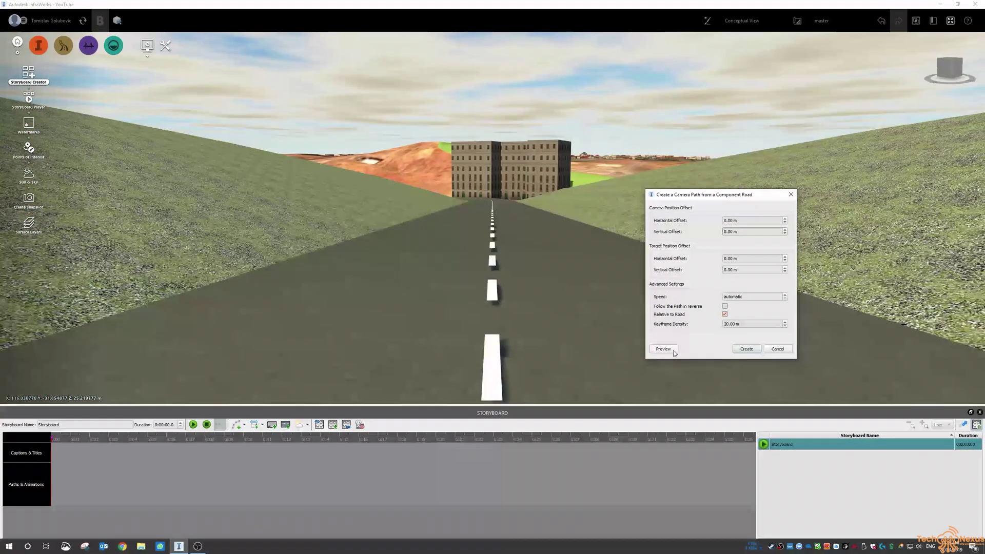
Set the horizontal offset of the camera position to -2 m for the road camera path
click(745, 219)
key(Left)
key(Left)
key(Left)
key(BackSpace)
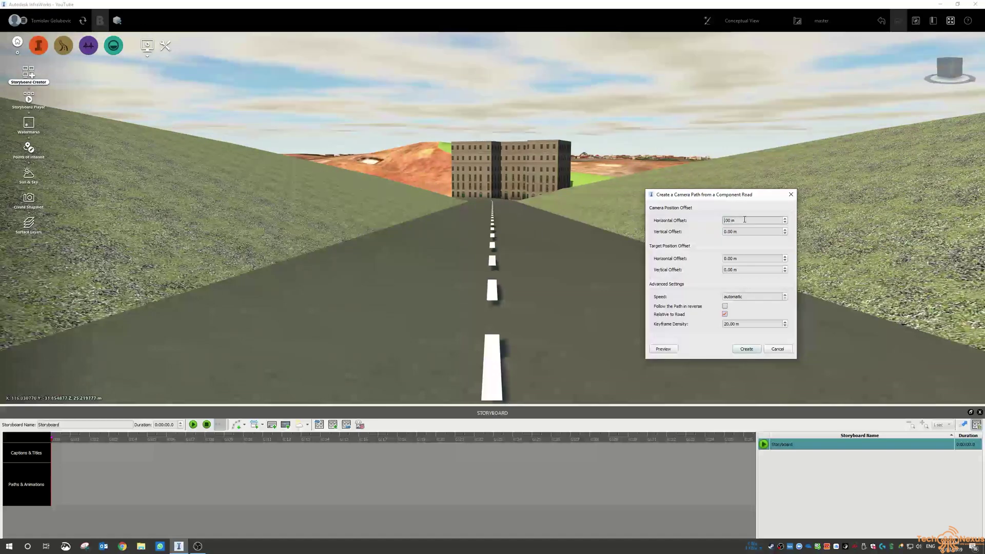
text(-2.)
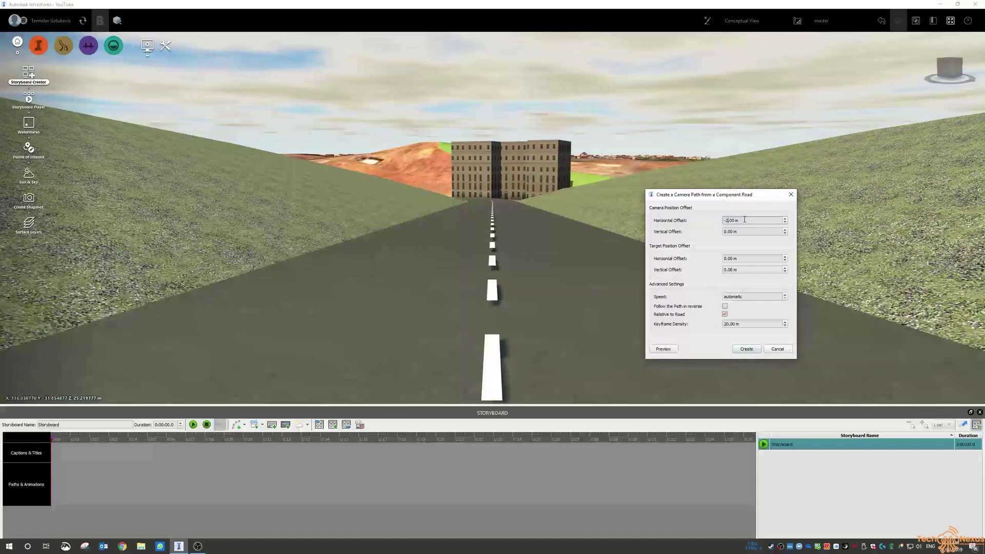
Preview and create the offset road camera path, and play back the storyboard
click(675, 350)
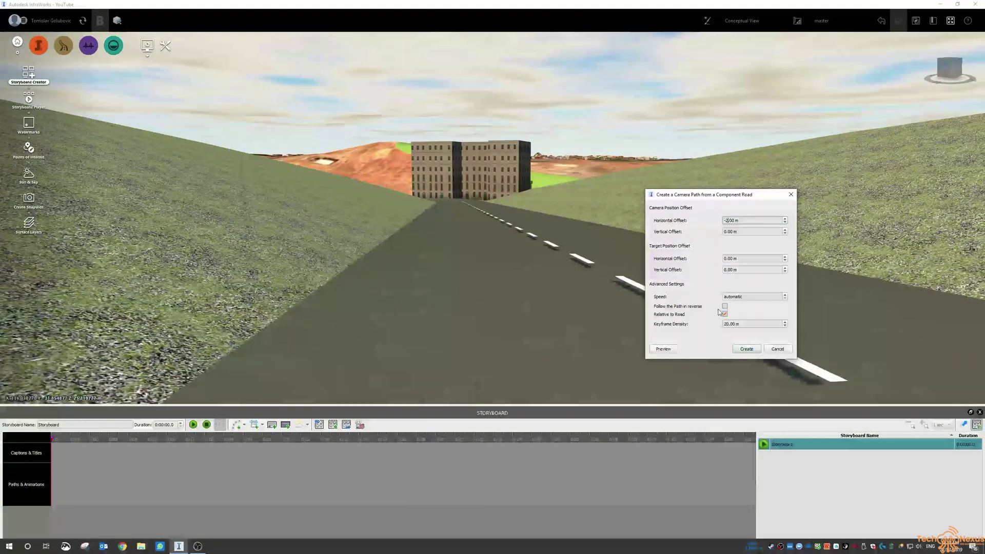
click(746, 349)
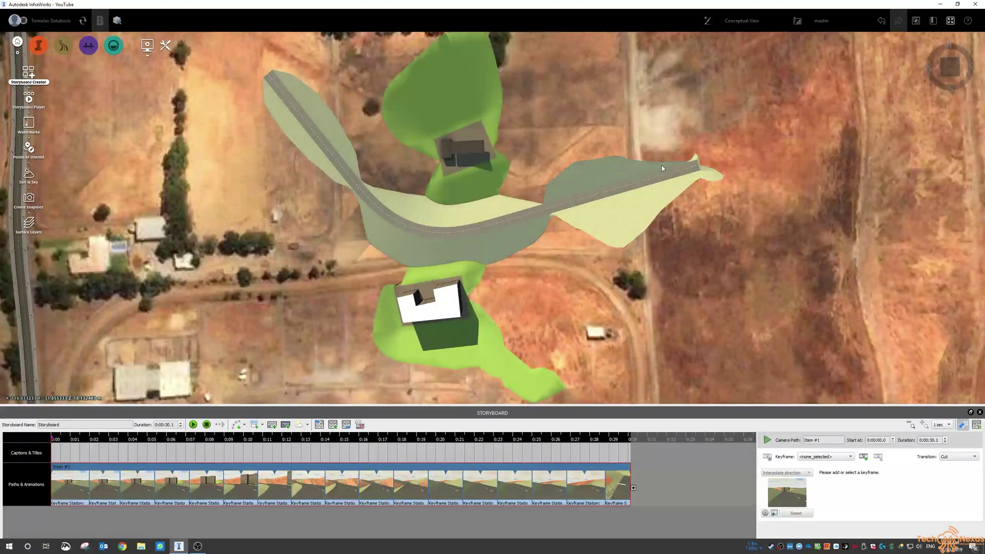
click(193, 425)
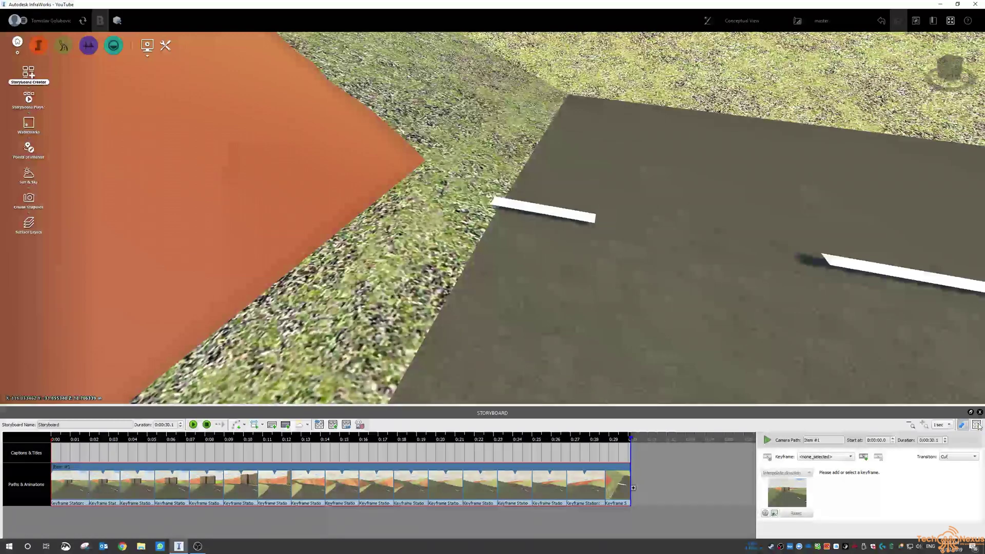
Delete the storyboard that holds the road camera path and close the Storyboard Creator
click(976, 425)
click(817, 448)
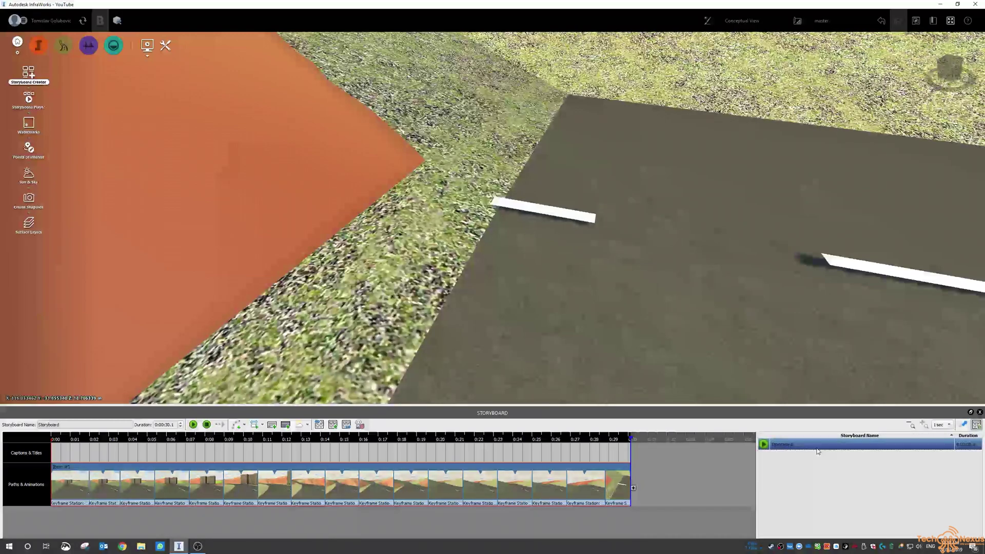
right_click(820, 448)
click(840, 463)
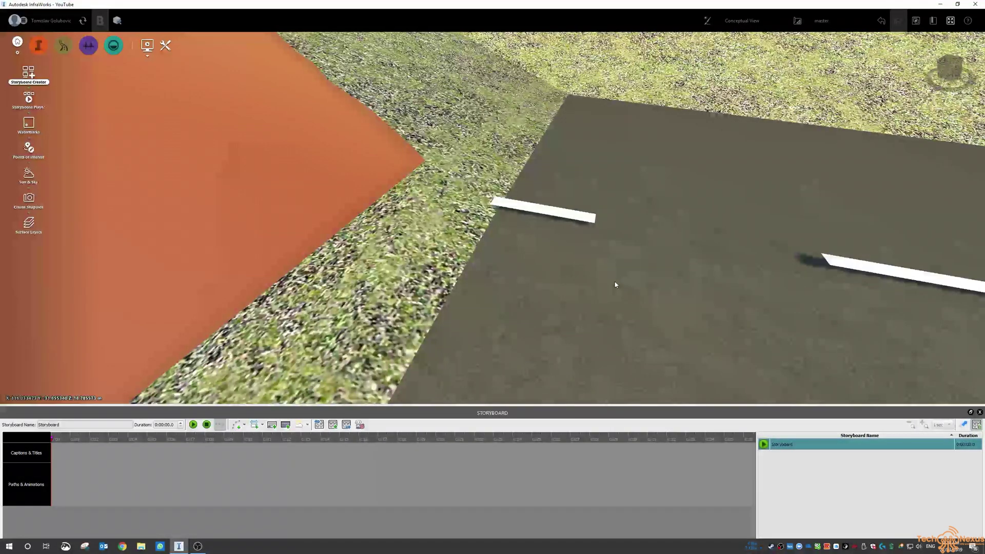
click(980, 413)
Frame an oblique overview of the whole site and add a camera path animation in the Storyboard Creator
scroll(695, 342, down, 10)
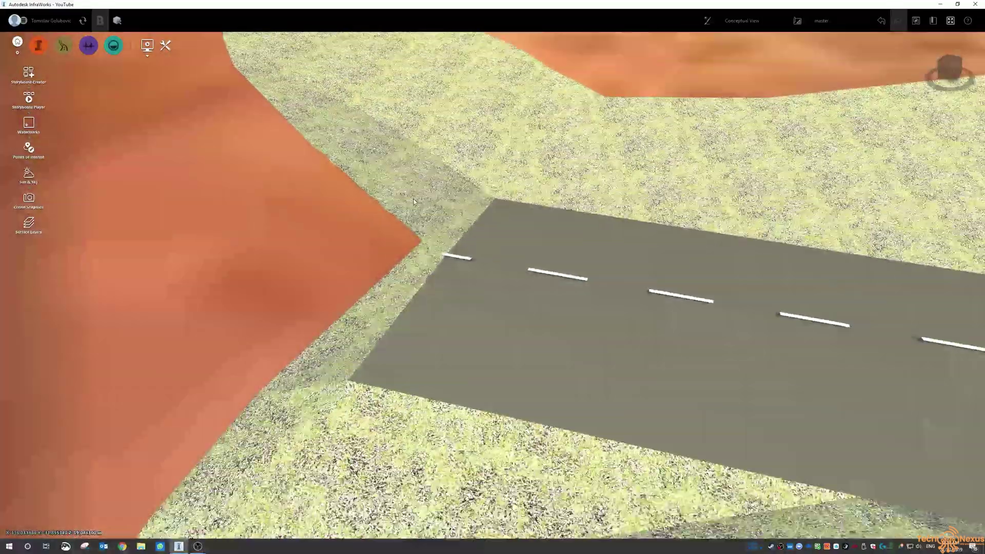
scroll(695, 342, down, 10)
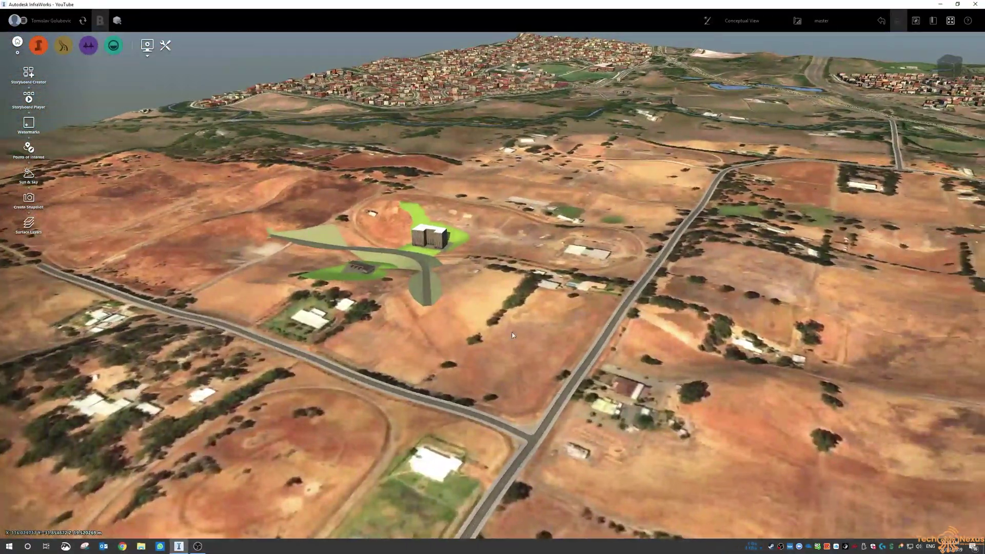
middle_drag(512, 335, 483, 289)
click(46, 77)
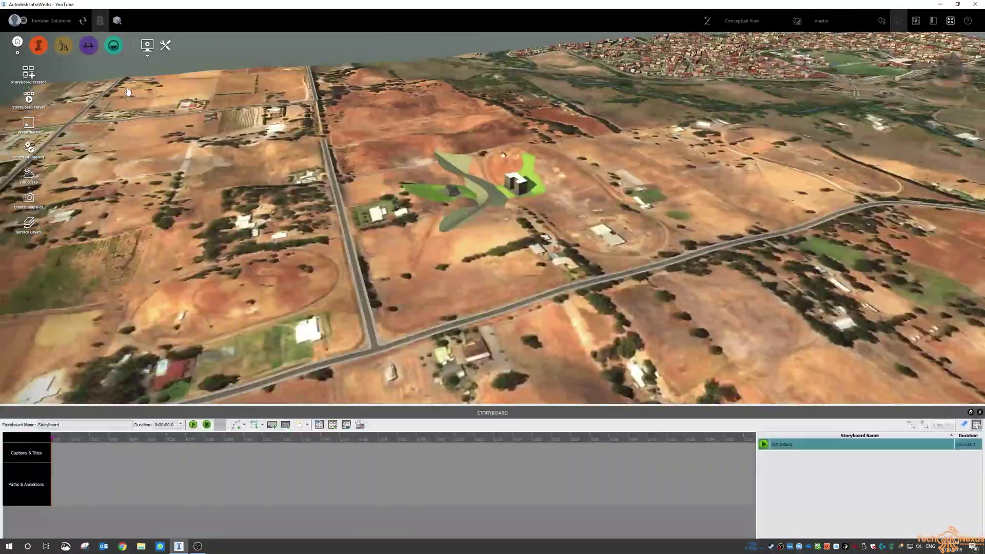
click(245, 426)
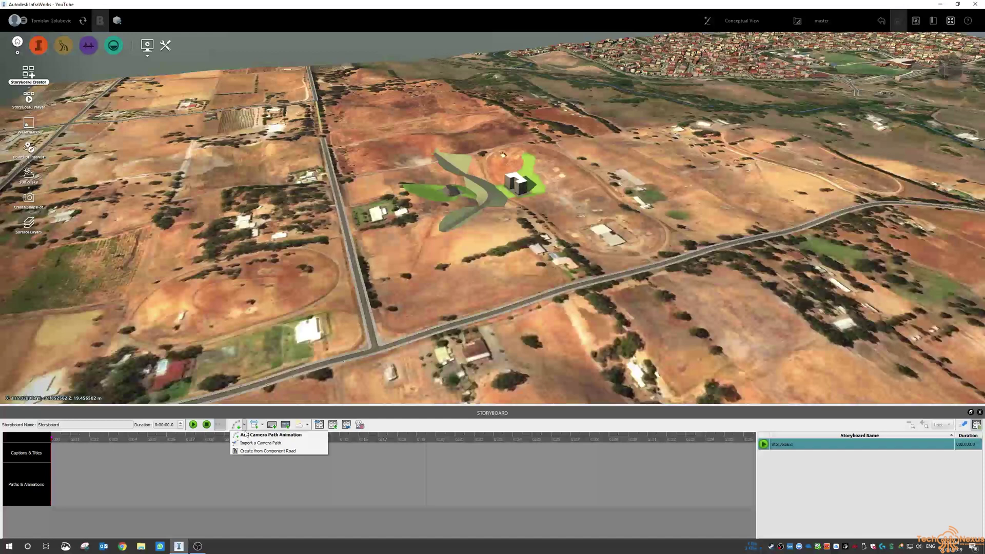
click(247, 436)
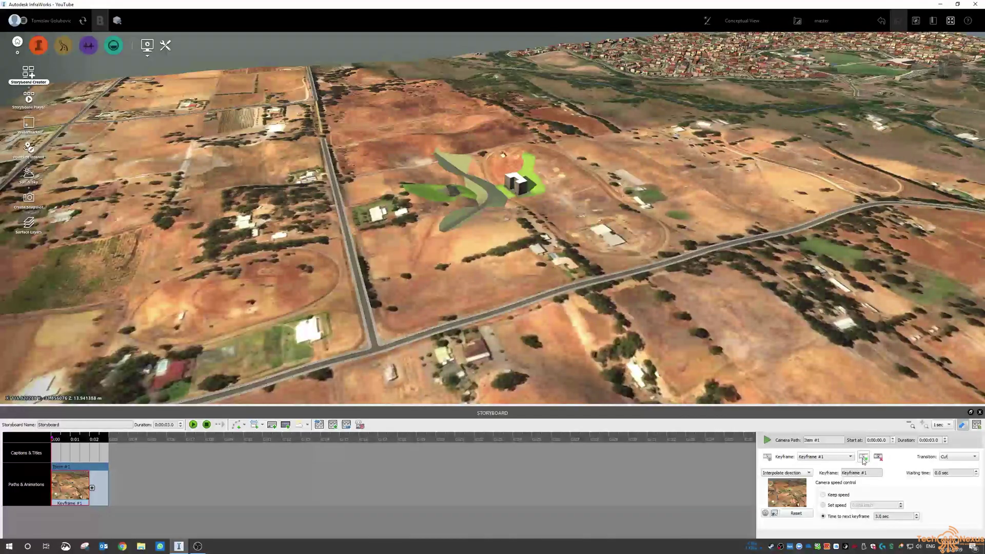
Add three more keyframes to the camera path, each viewing the road and buildings from a different side
drag(490, 221, 564, 175)
scroll(563, 176, up, 3)
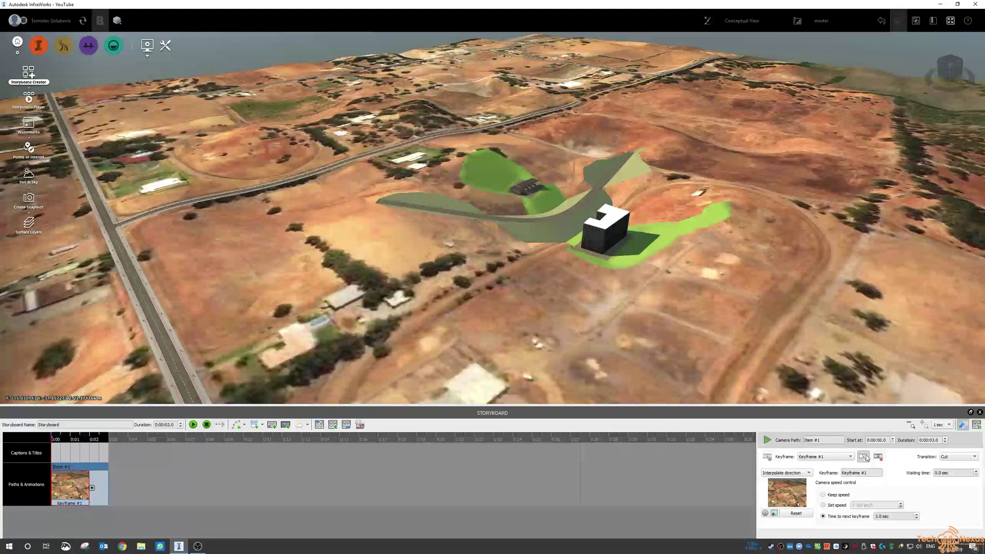
click(864, 457)
drag(557, 292, 448, 265)
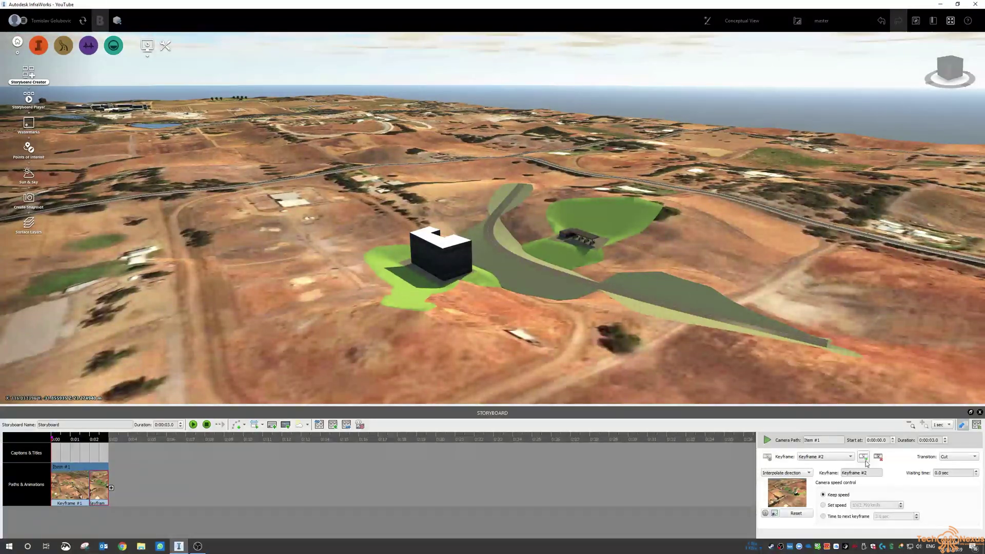
click(864, 456)
drag(629, 293, 480, 282)
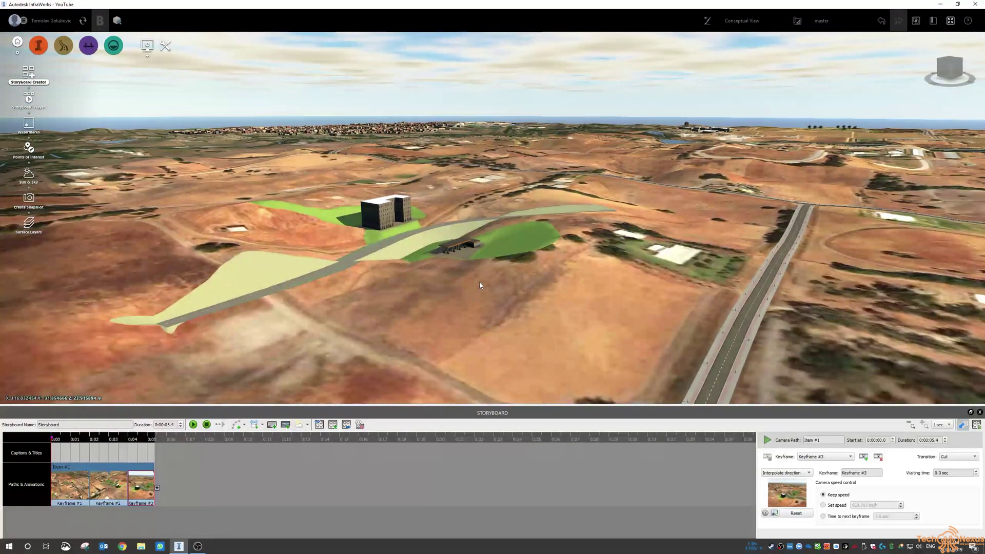
click(865, 457)
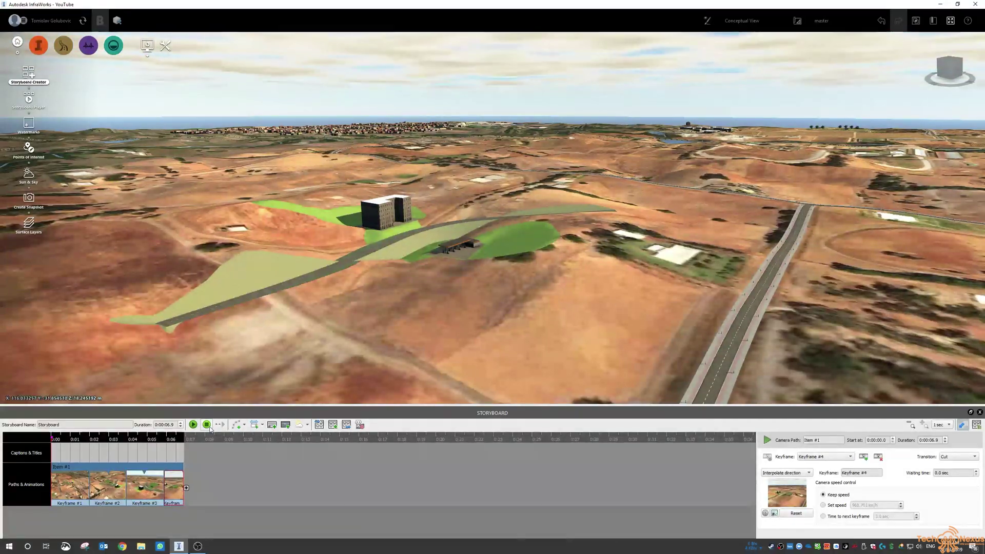
Play back the storyboard to review the keyframed camera animation around the site
click(193, 424)
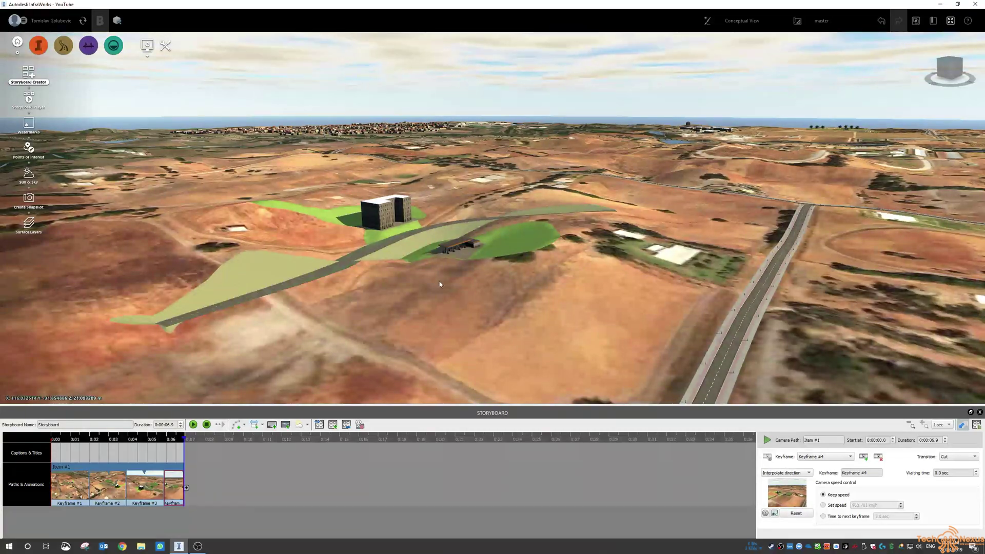
click(245, 424)
click(245, 424)
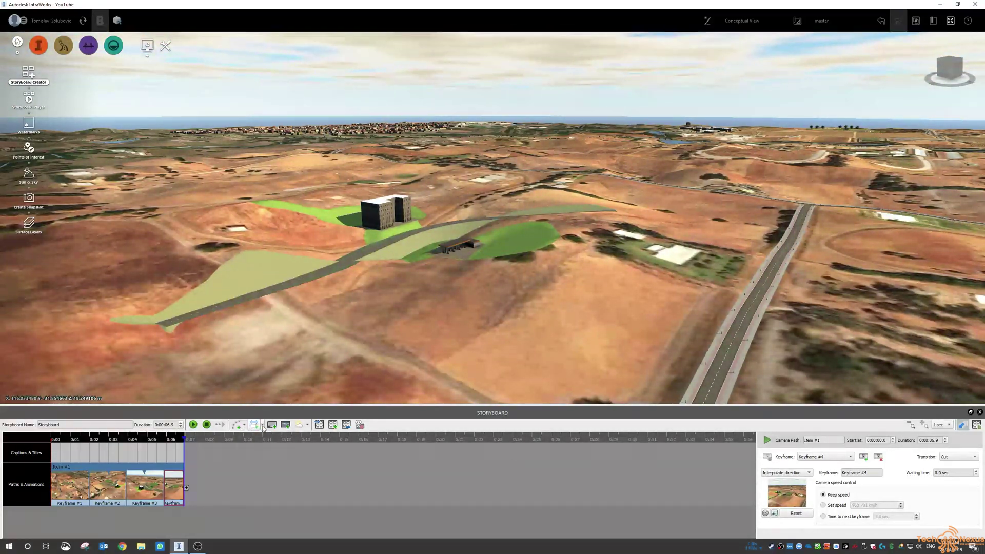
Add a default caption followed by a default title to the storyboard, placed after the camera path animation
click(262, 425)
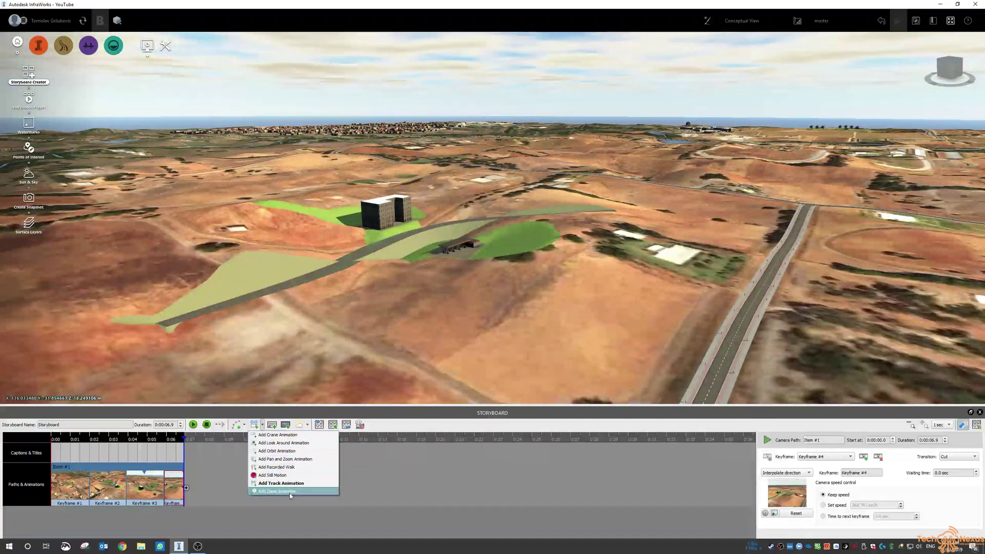
click(284, 426)
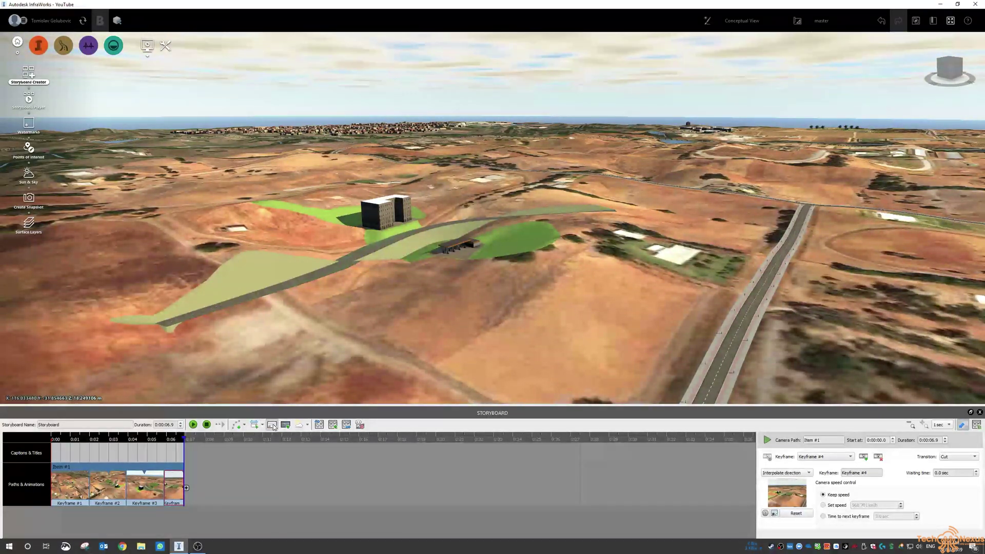
click(272, 425)
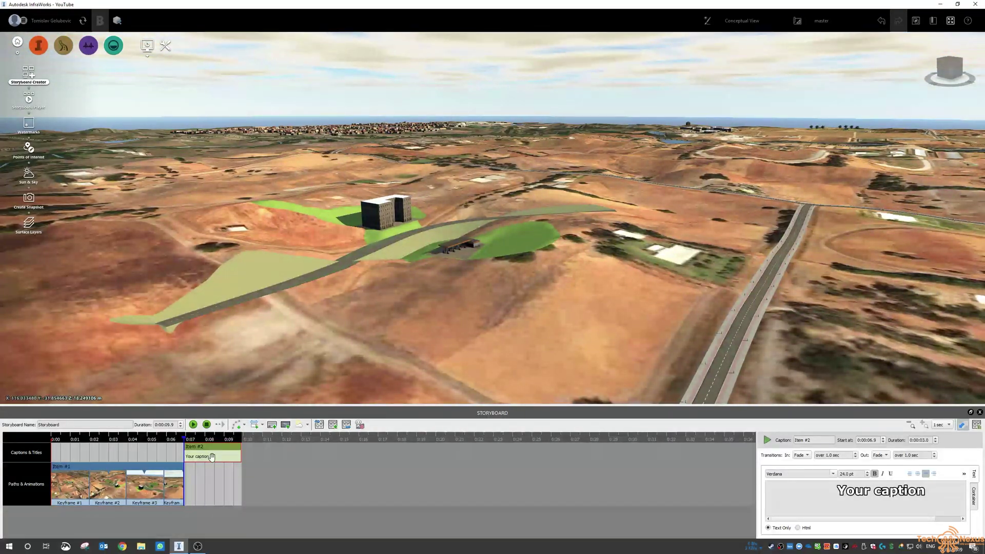
click(285, 425)
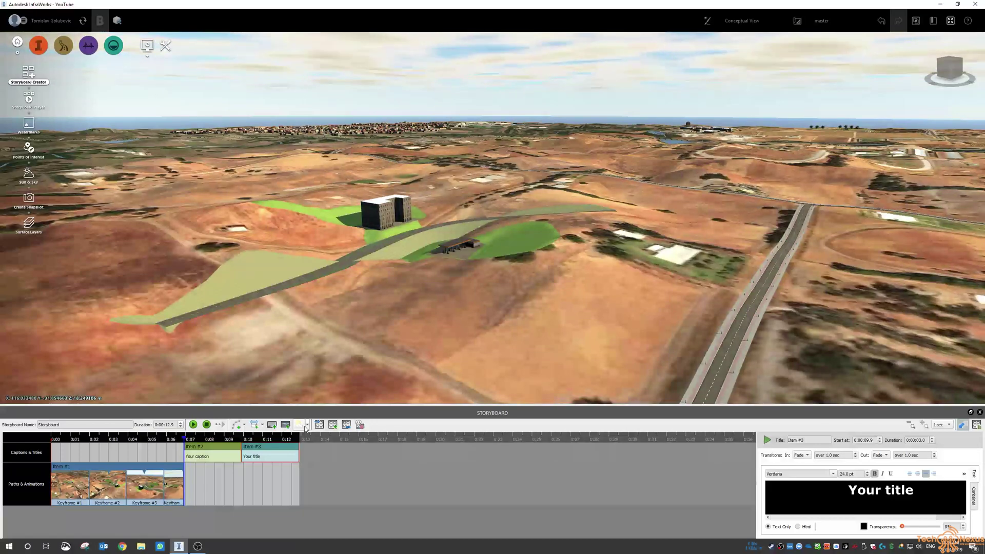
Examine the storyboard's sun and sky options and its video export settings without recording a video
click(306, 425)
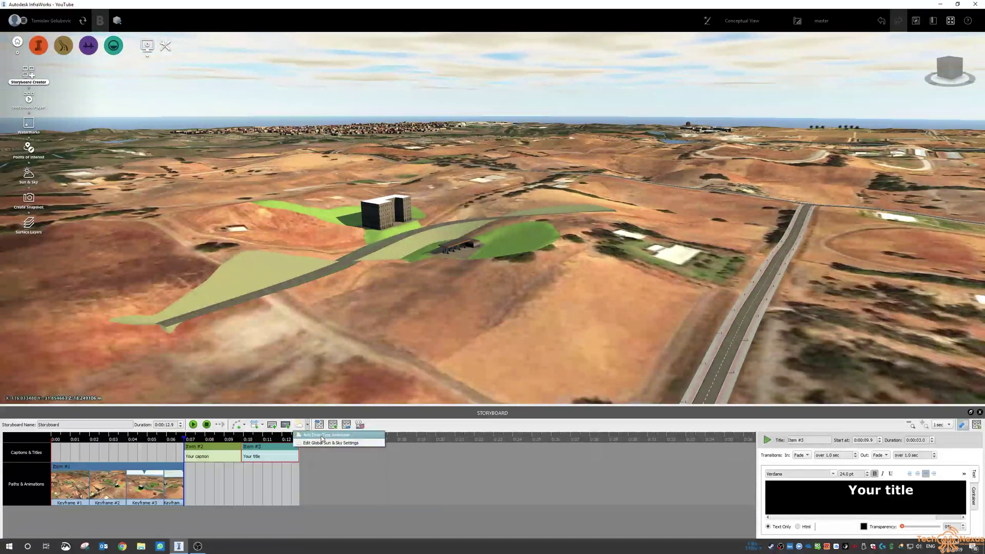
click(327, 436)
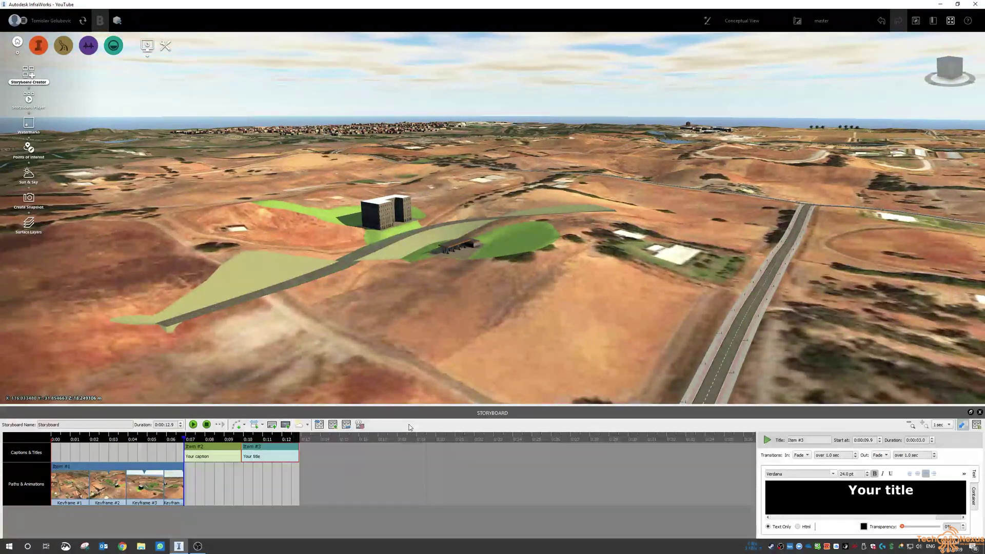
click(359, 426)
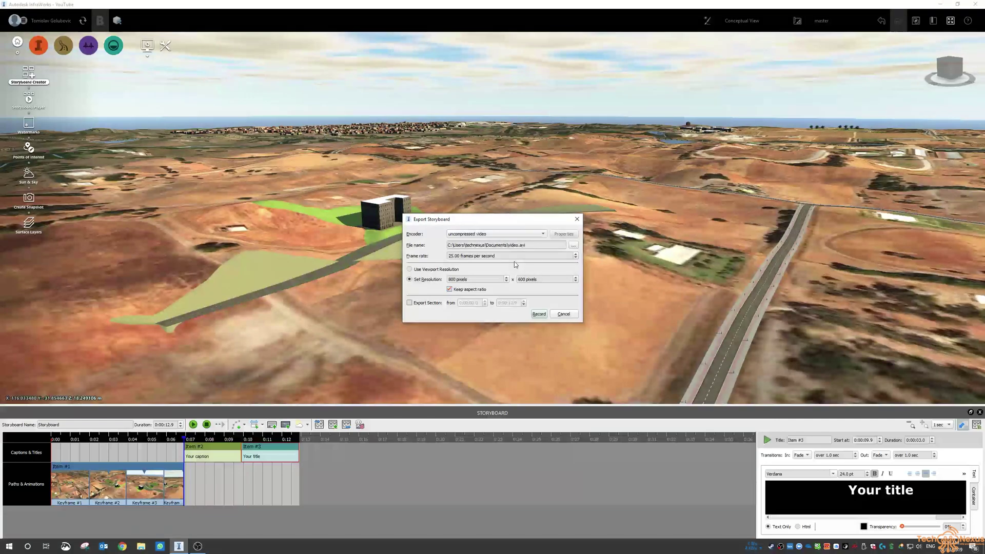
click(565, 314)
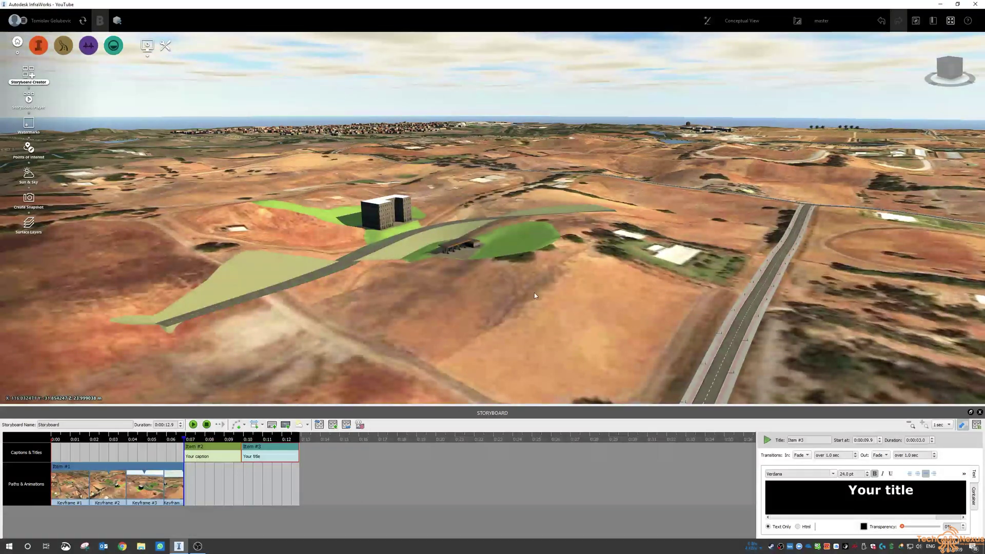
Close the Storyboard Creator and orbit the model to view the road and buildings from the opposite side
click(979, 412)
drag(541, 385, 464, 447)
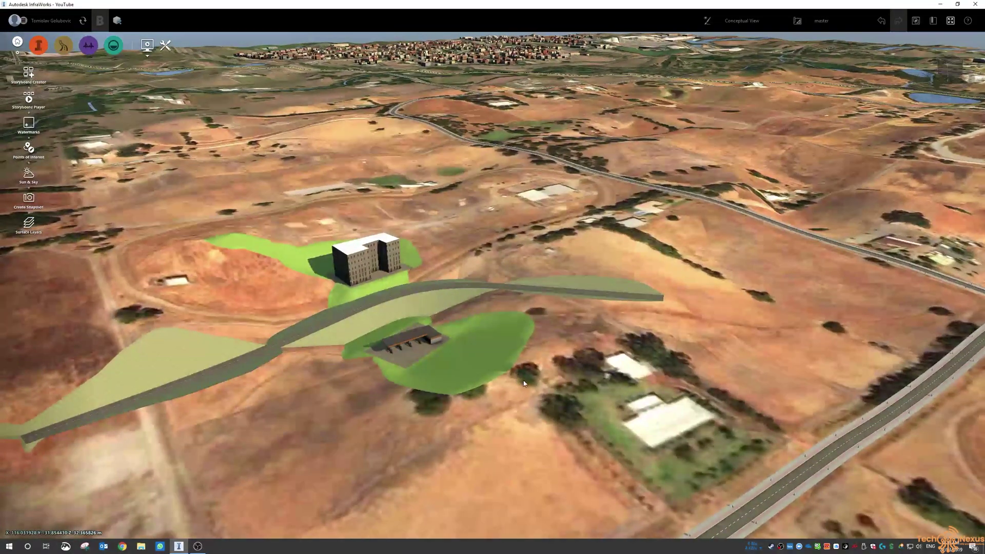
middle_drag(623, 326, 503, 350)
shift+middle_drag(631, 324, 563, 327)
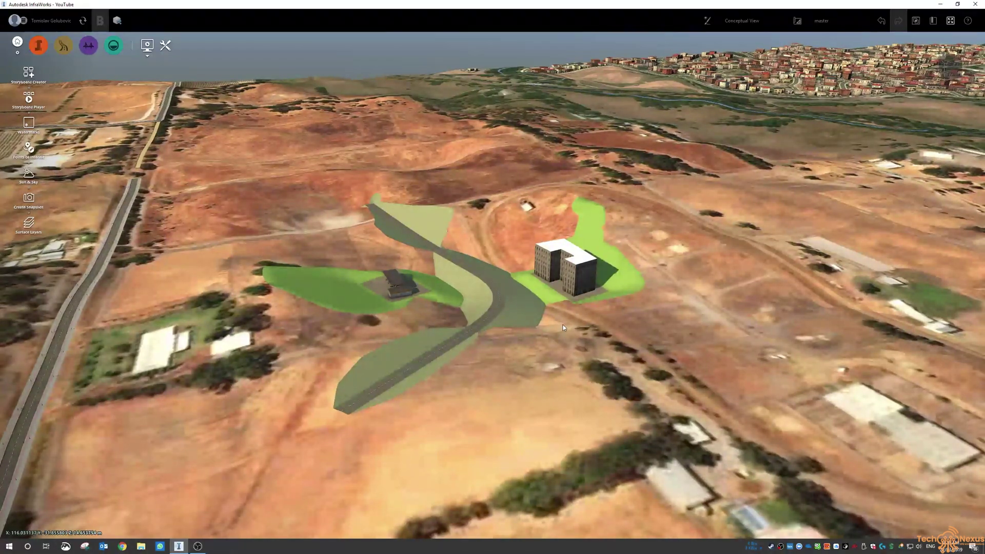